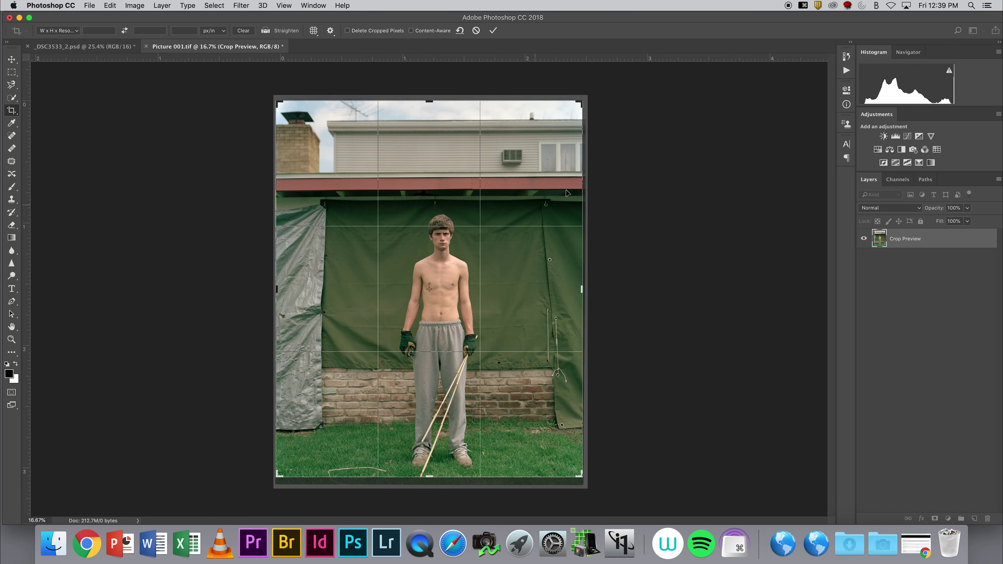
Step: Turn off snapping and crop the photo along its image borders, keeping the cropped pixels
left_click_drag(582, 182, 586, 179)
left_click(284, 5)
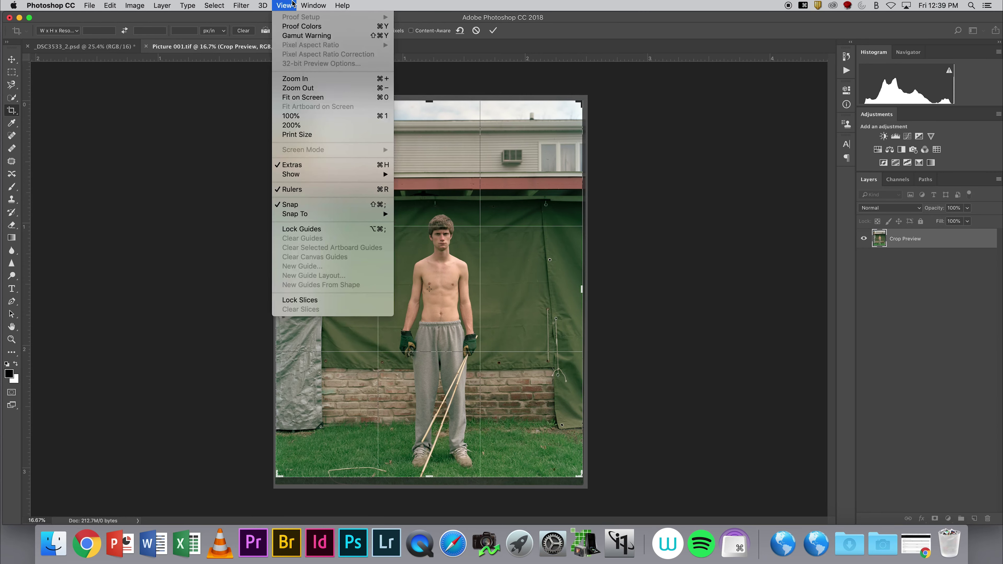
left_click(300, 207)
left_click_drag(430, 477, 429, 487)
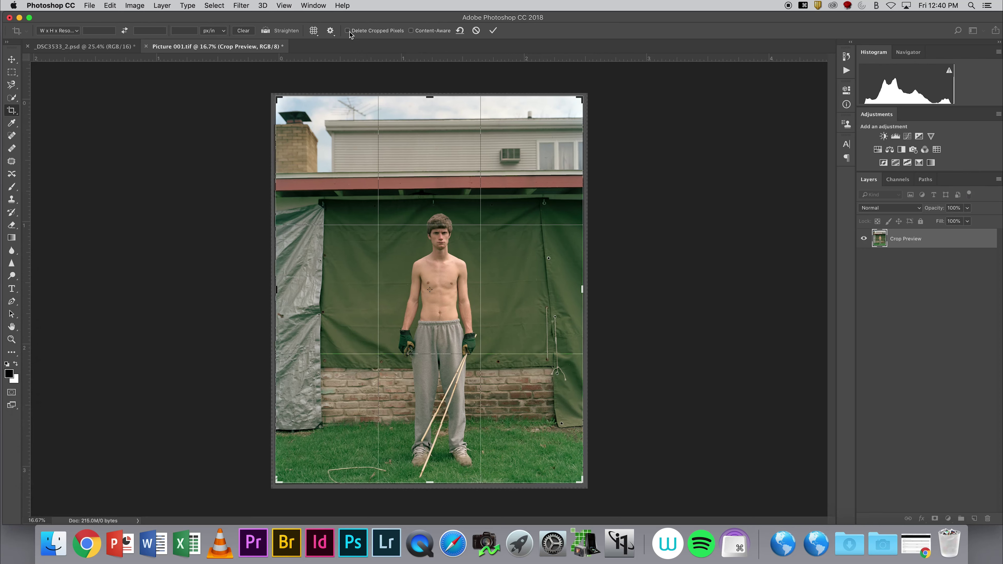
key("Return")
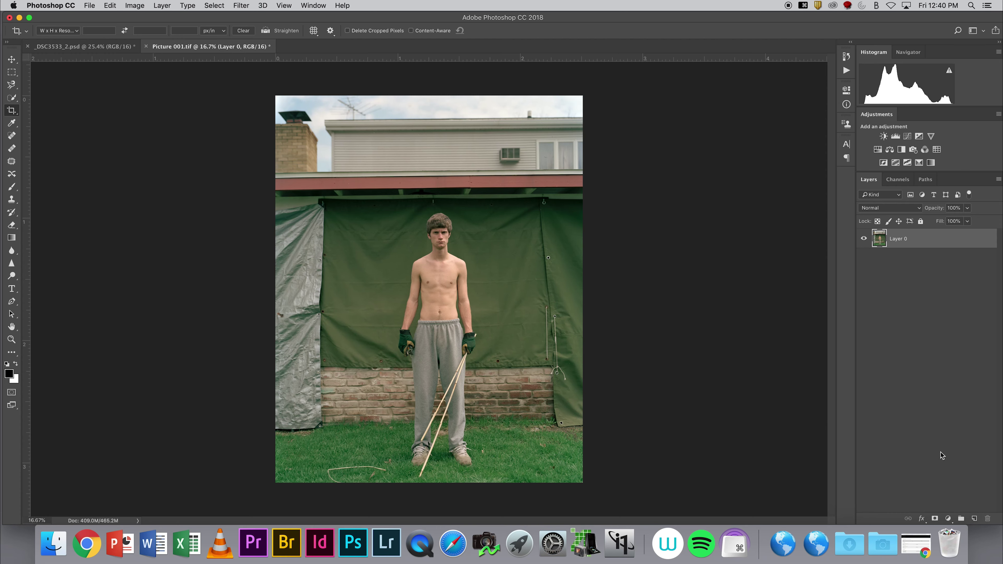
Step: Add a new layer above Layer 0 and name it DustScratches
left_click(974, 518)
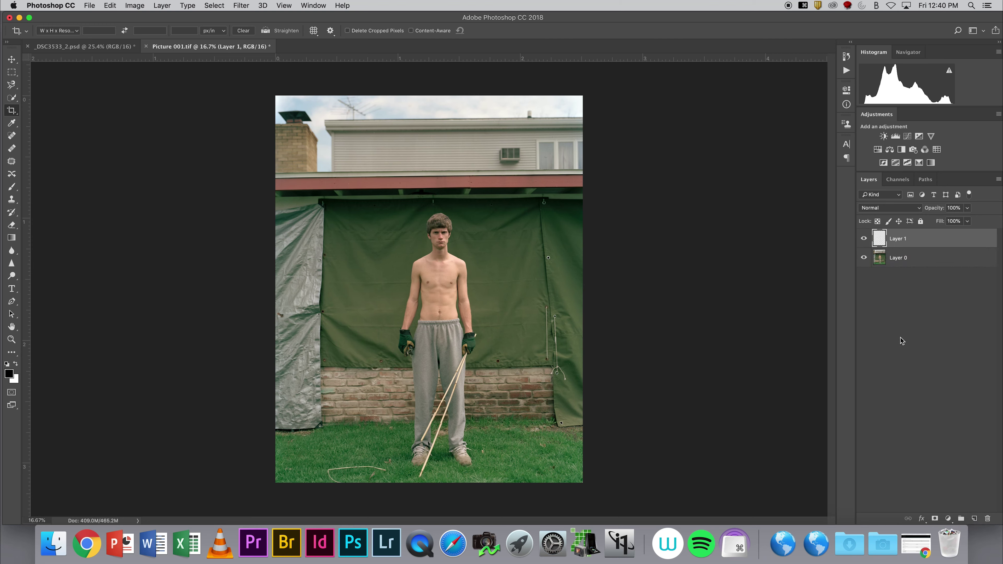
double_click(902, 240)
type("D")
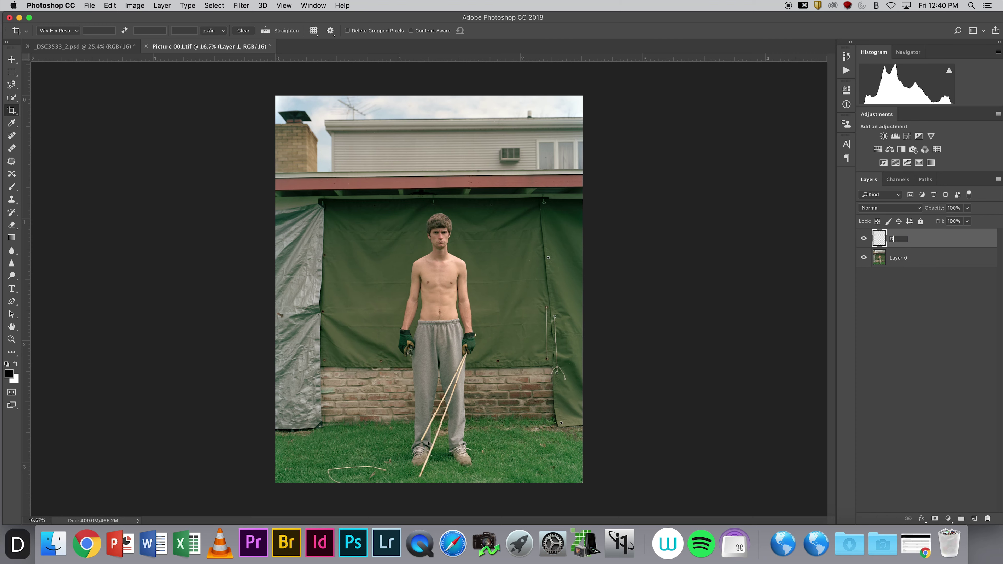
type("ustS")
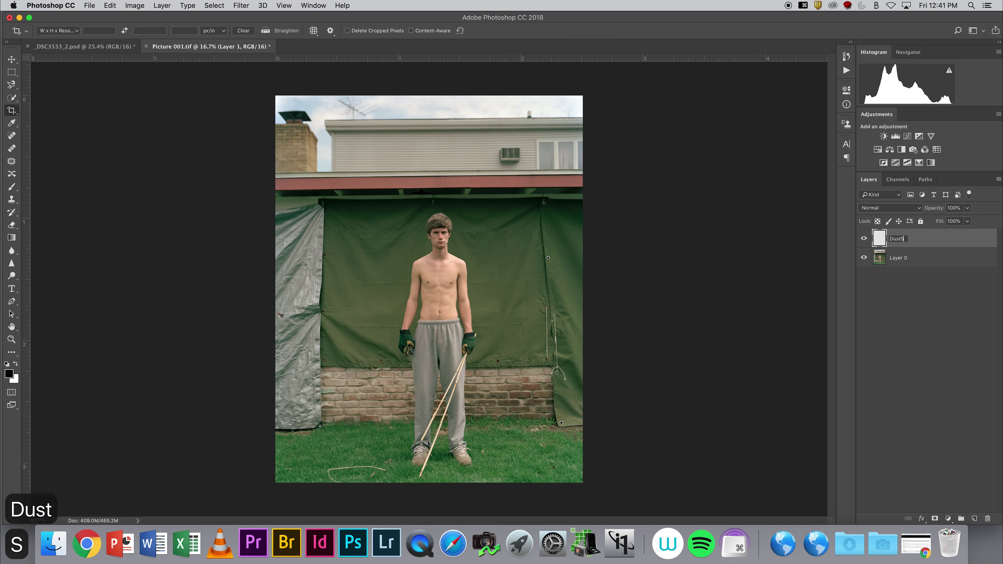
type("r")
key("BackSpace")
key("BackSpace")
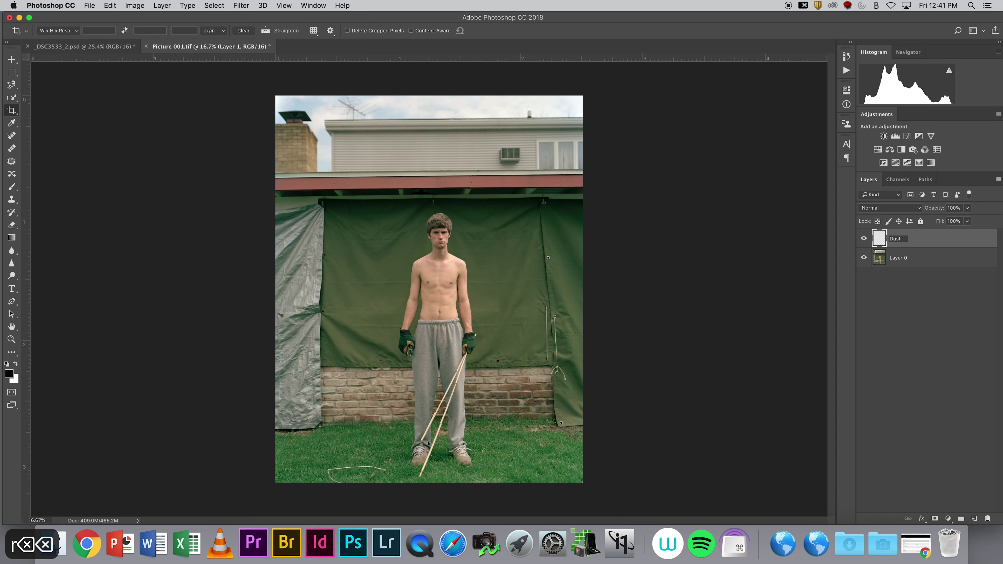
type("S")
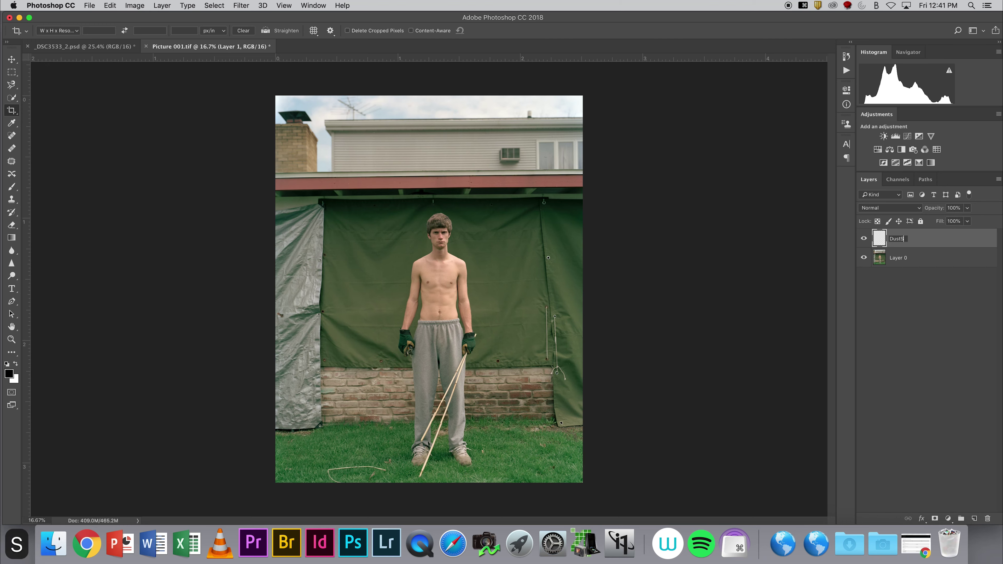
type("cracthes")
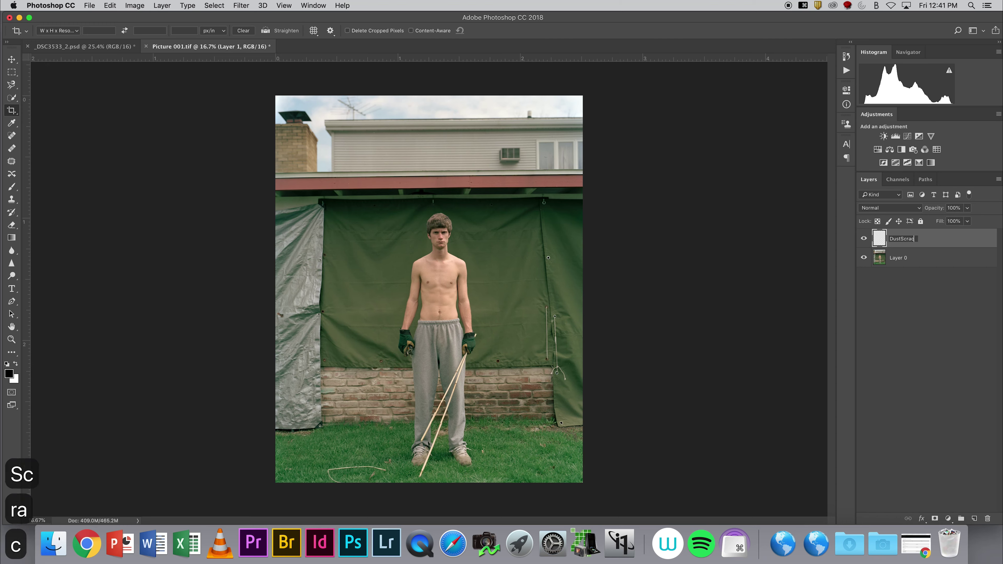
key("BackSpace")
key("BackSpace")
key("BackSpace")
key("BackSpace")
key("BackSpace")
type("tches")
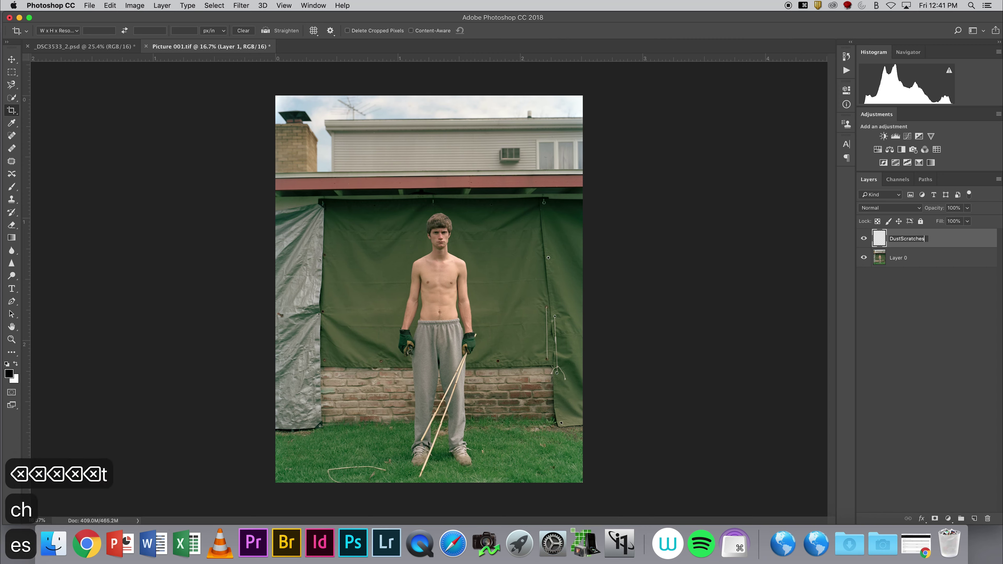
key("Return")
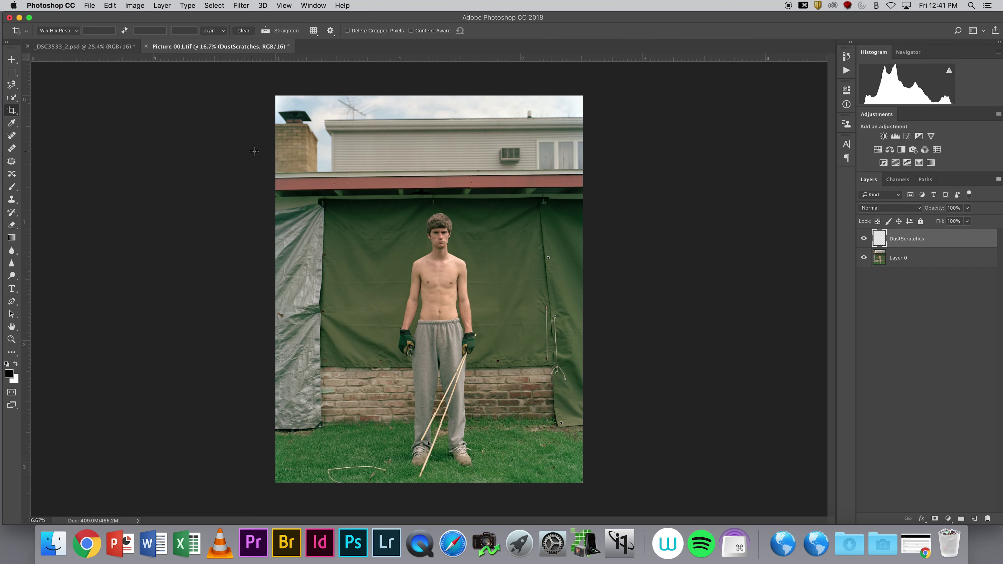
Step: Toggle the document rulers off and on again
key("super")
key("super+r")
key("super+r")
key("super+r")
key("super+r")
Step: Place a vertical guide just beside the man's head, about two fifths of the way across the photo from its left edge
left_click(302, 259, "alt")
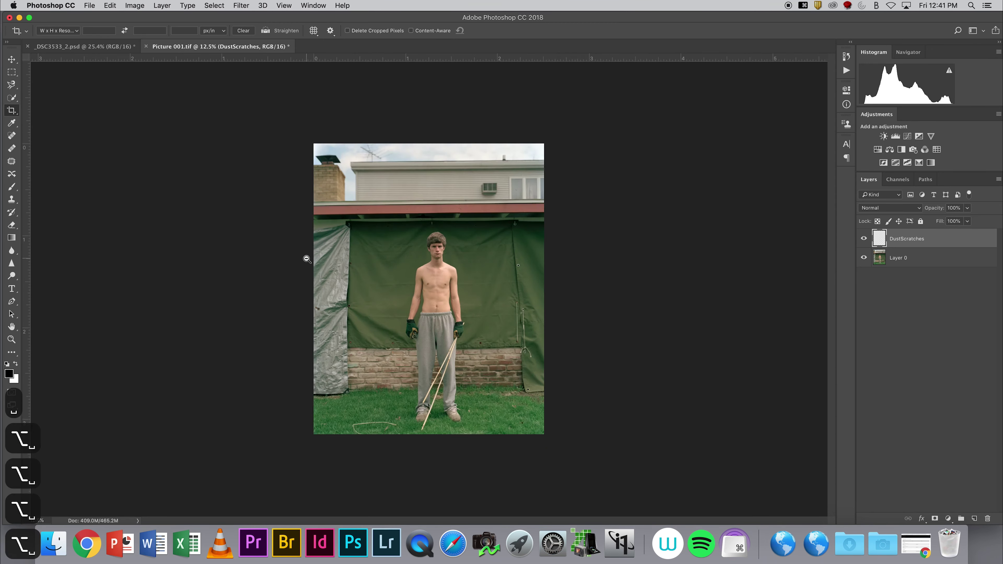
left_click(327, 267, "super")
left_click(276, 95, "super")
left_click_drag(25, 190, 803, 189)
left_click(632, 196, "alt")
left_click(631, 196, "alt")
left_click(631, 196, "alt")
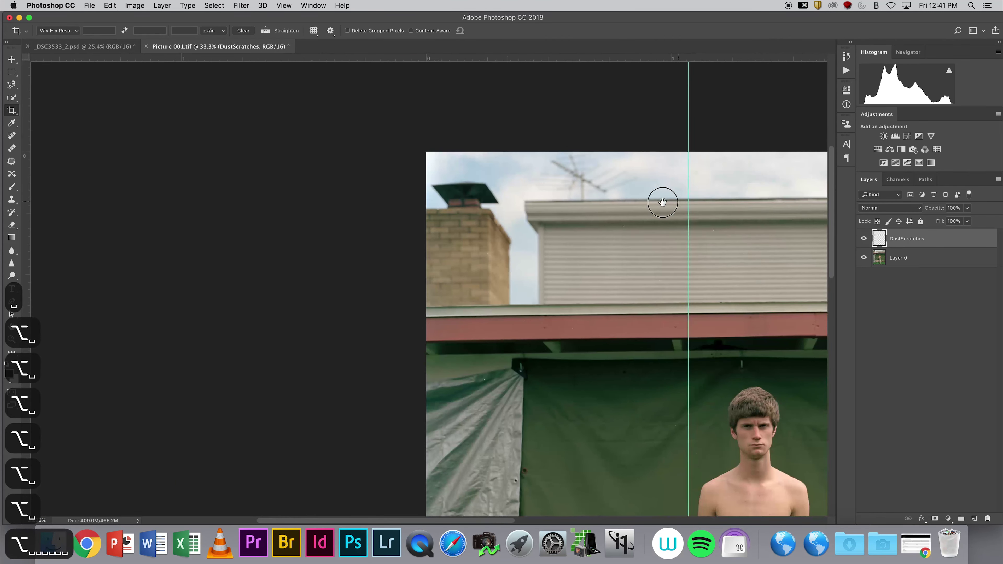
Step: Add a second vertical guide through the roof vent near the photo's right side and a horizontal guide along the eave above the red beam
left_click_drag(672, 201, 481, 201)
left_click(487, 207, "alt")
left_click_drag(25, 114, 676, 113)
left_click_drag(298, 60, 315, 288)
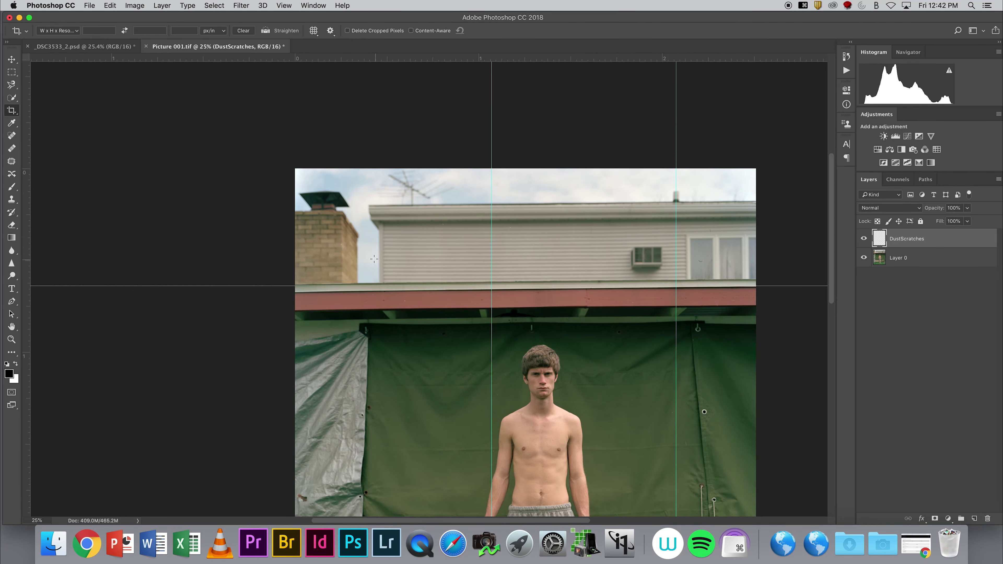